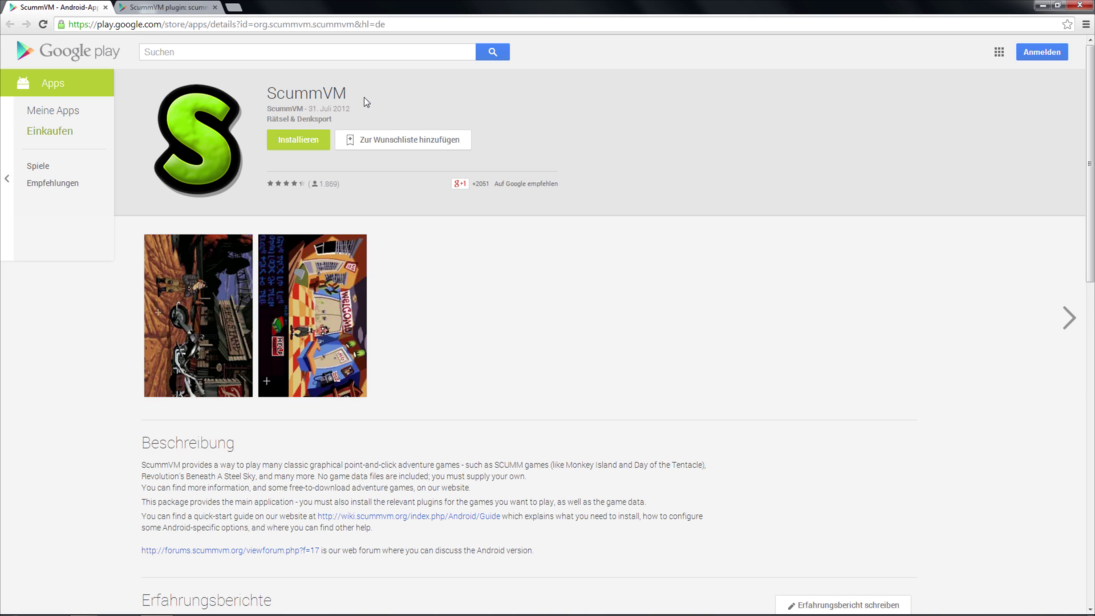
View the ScummVM SCUMM plugin page in the Play Store.
{"action": "left_click", "coordinate": [182, 12]}
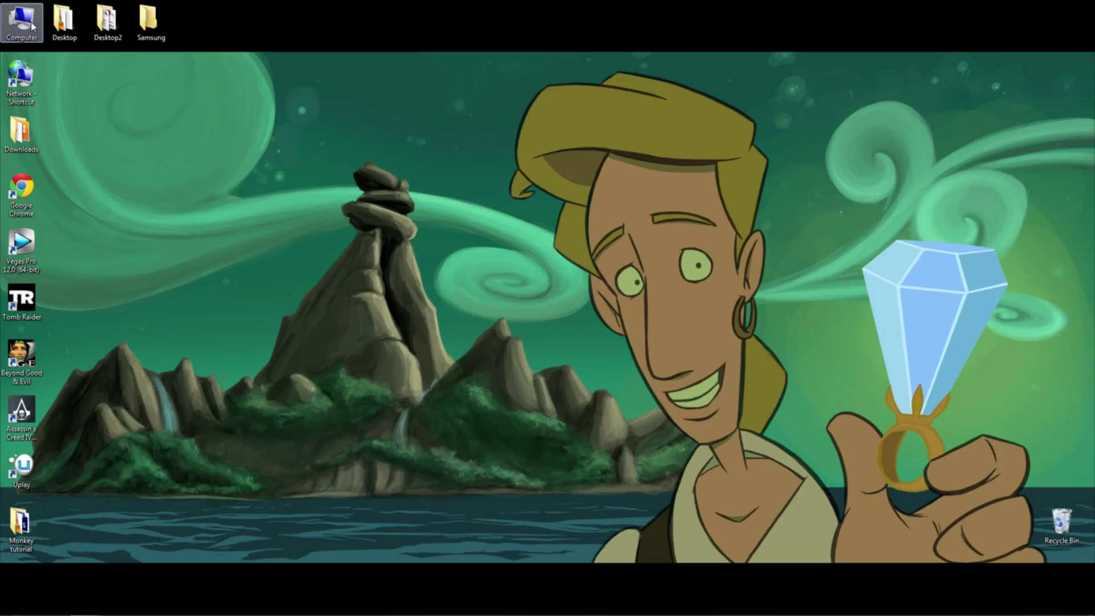
Create a new folder named Monkey Island 3 on the Galaxy S4's SD card.
{"action": "double_click", "coordinate": [29, 23]}
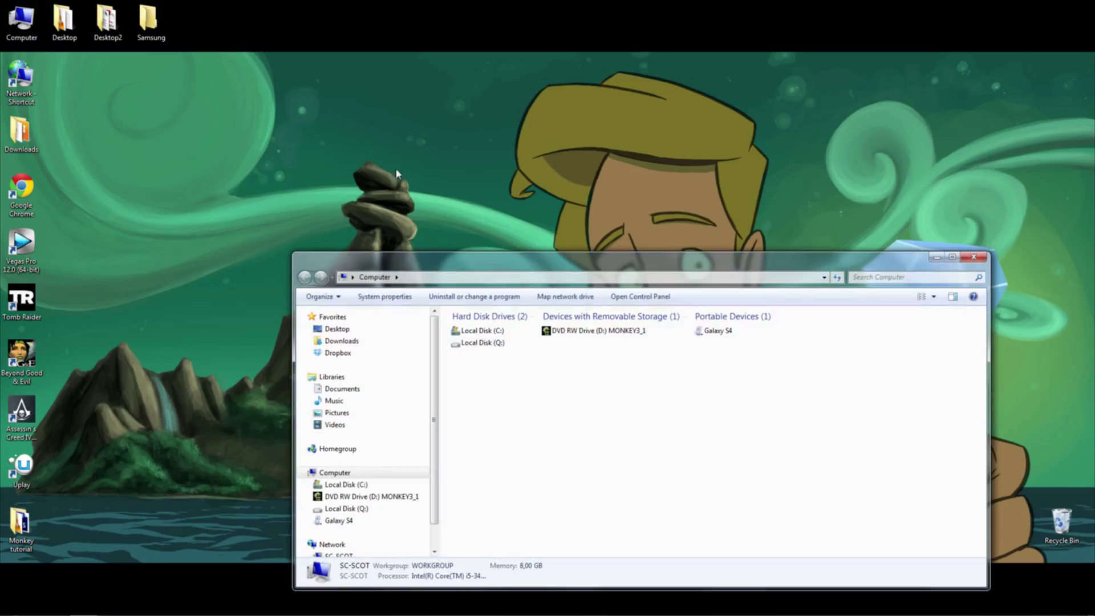
{"action": "double_click", "coordinate": [718, 331]}
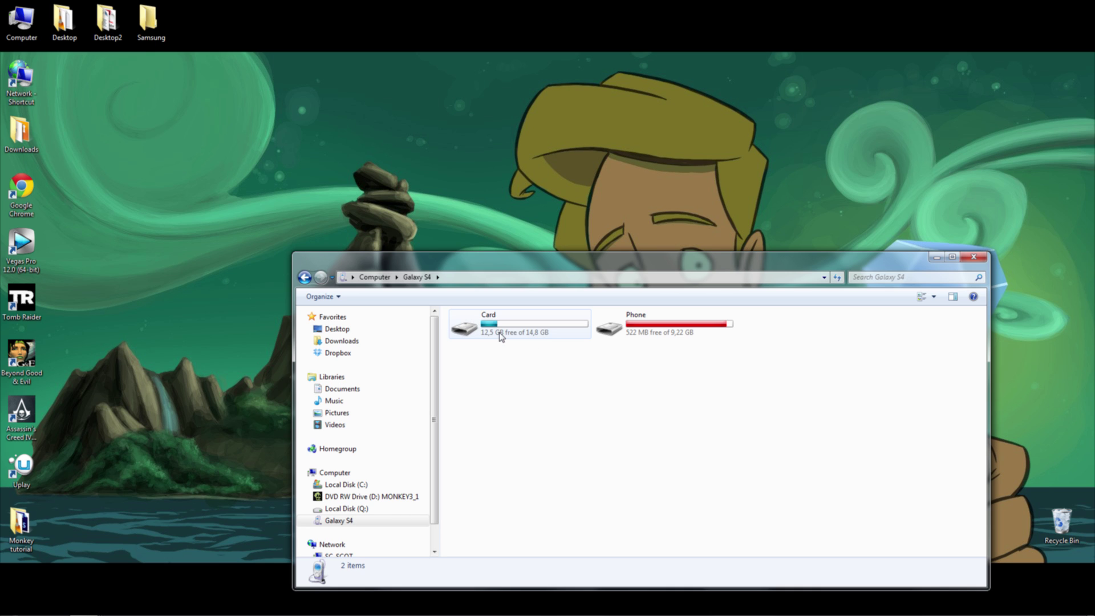
{"action": "double_click", "coordinate": [504, 338]}
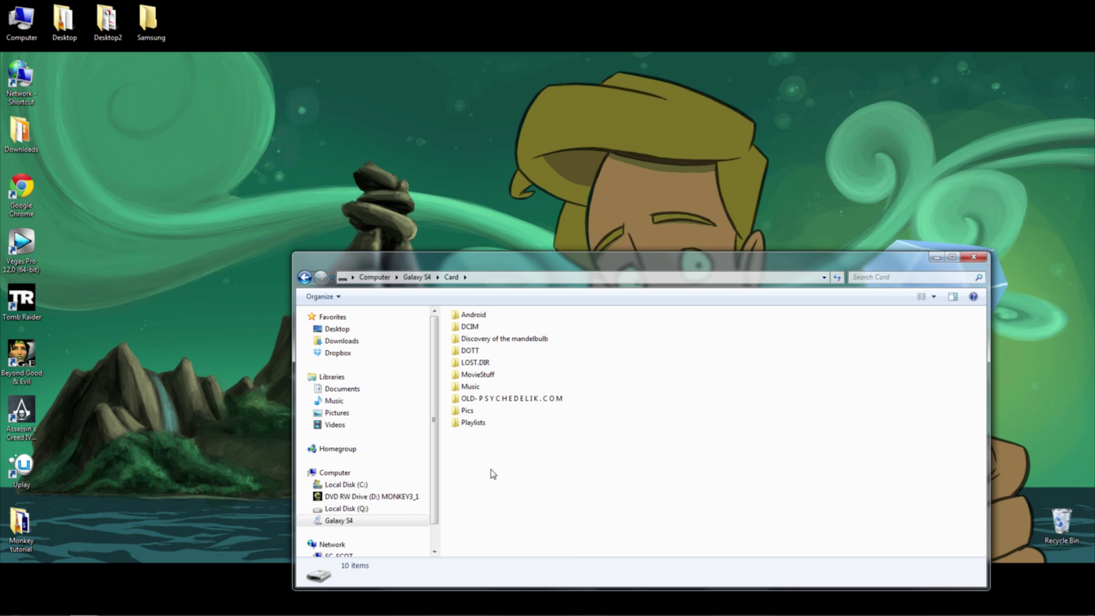
{"action": "right_click", "coordinate": [482, 451]}
{"action": "left_click", "coordinate": [540, 553]}
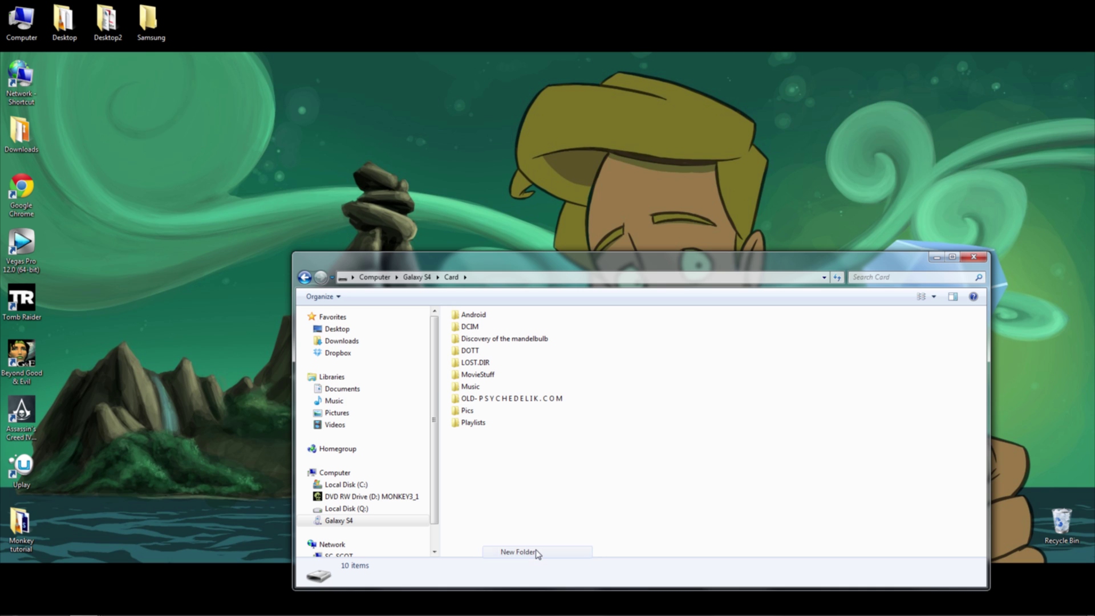
{"action": "type", "text": "Monke"}
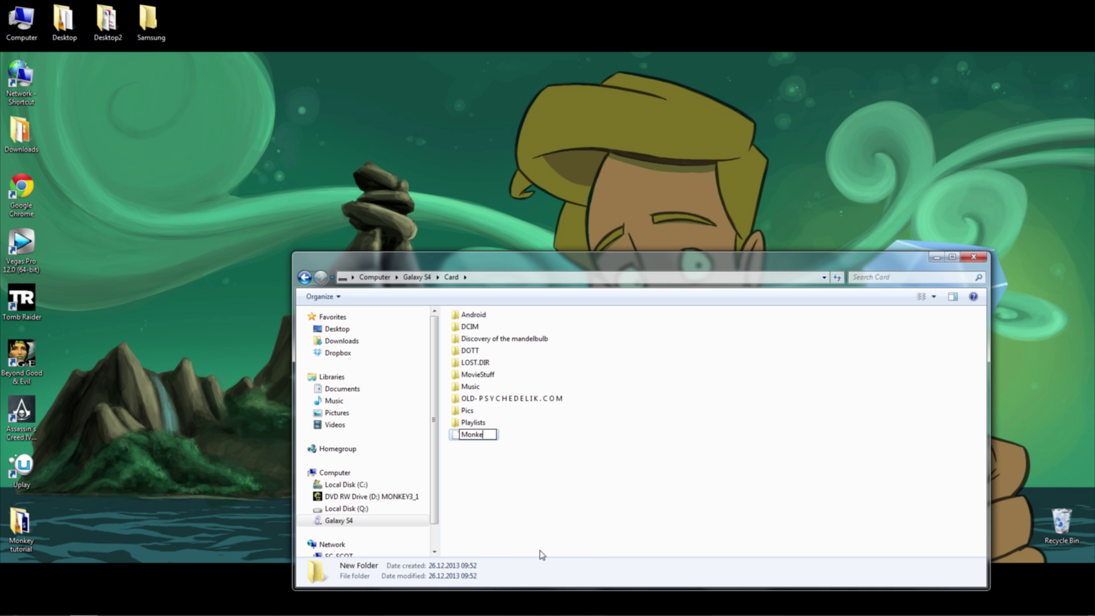
{"action": "type", "text": "y Island 3"}
{"action": "key", "text": "Return"}
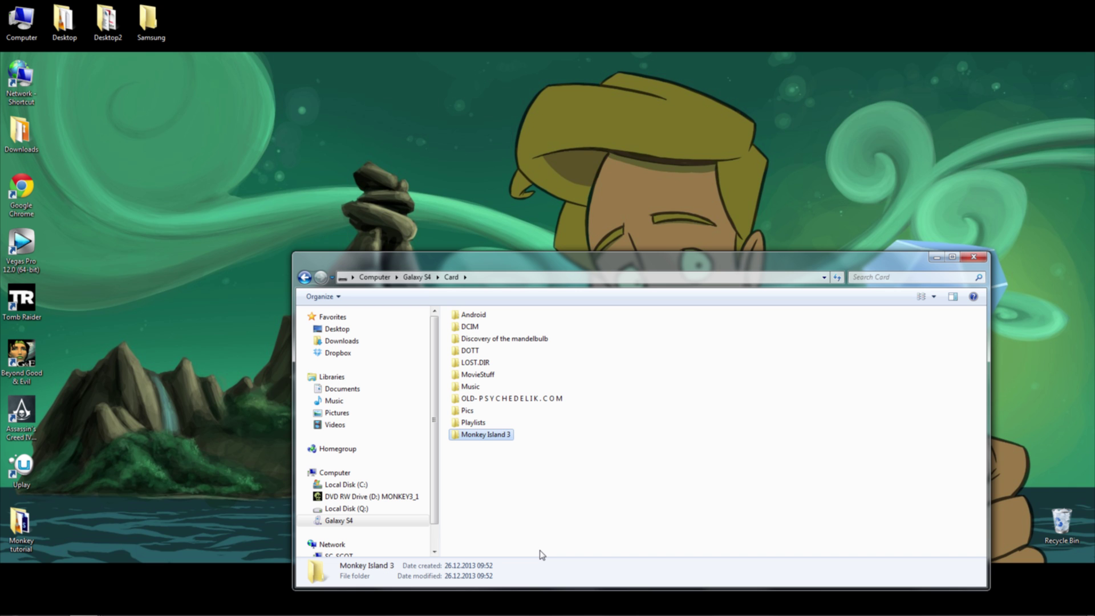
Open the MONKEY3_1 DVD drive D: from Computer and move its window up and left.
{"action": "left_click", "coordinate": [974, 257]}
{"action": "double_click", "coordinate": [26, 33]}
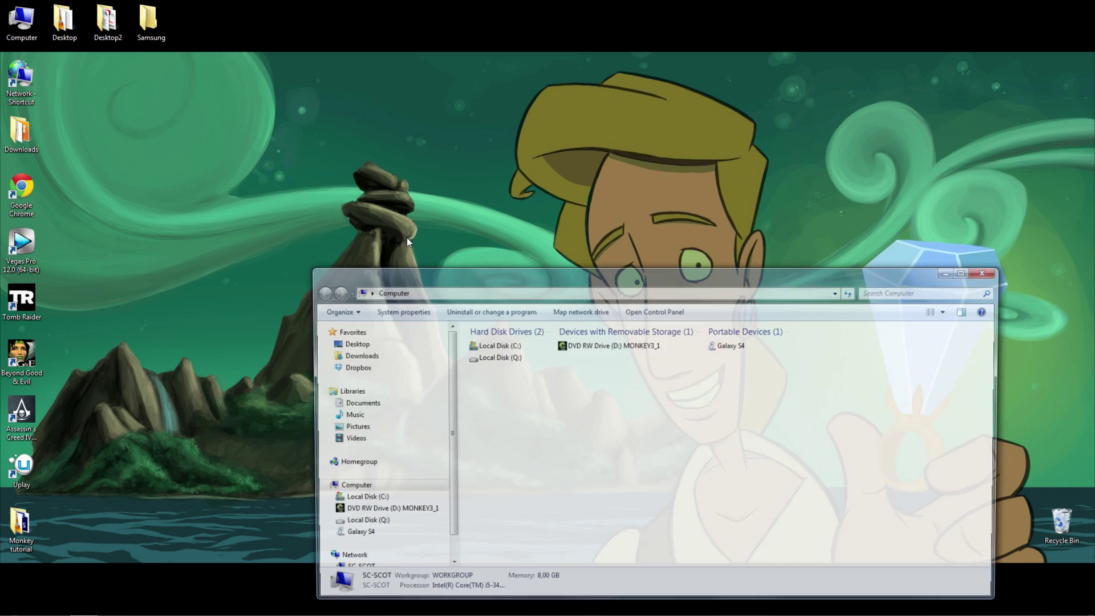
{"action": "left_click", "coordinate": [641, 345]}
{"action": "right_click", "coordinate": [612, 345]}
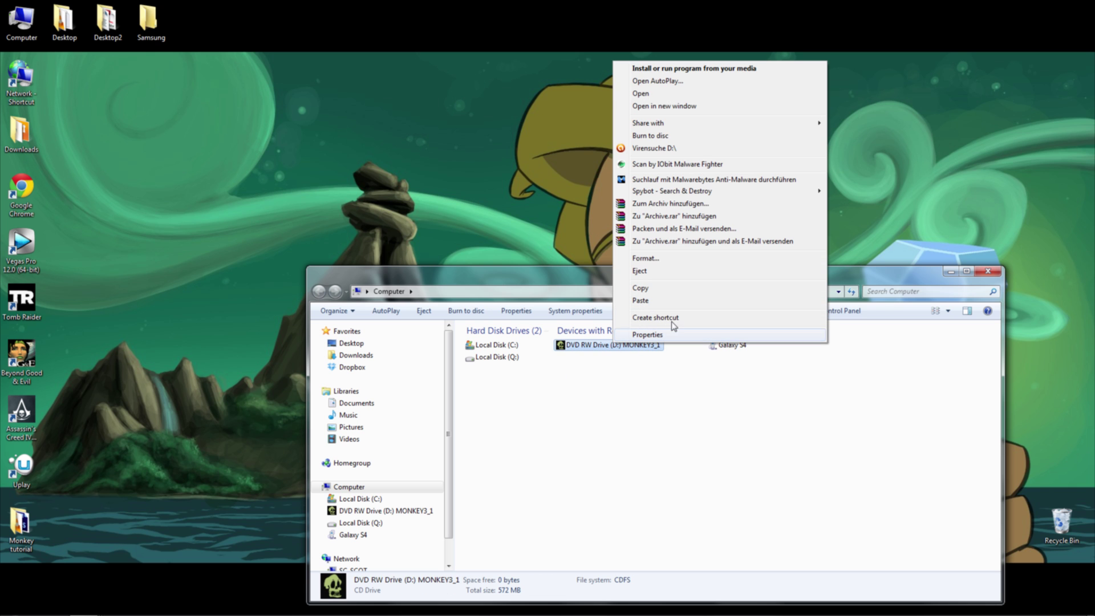
{"action": "left_click", "coordinate": [657, 95]}
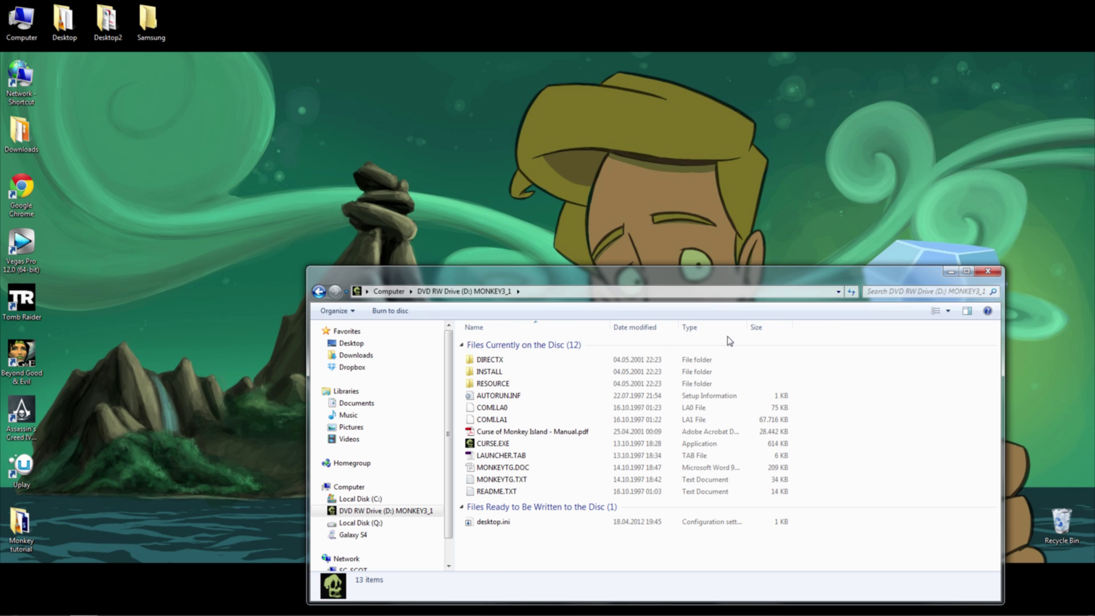
{"action": "left_click_drag", "start_coordinate": [580, 284], "coordinate": [540, 173]}
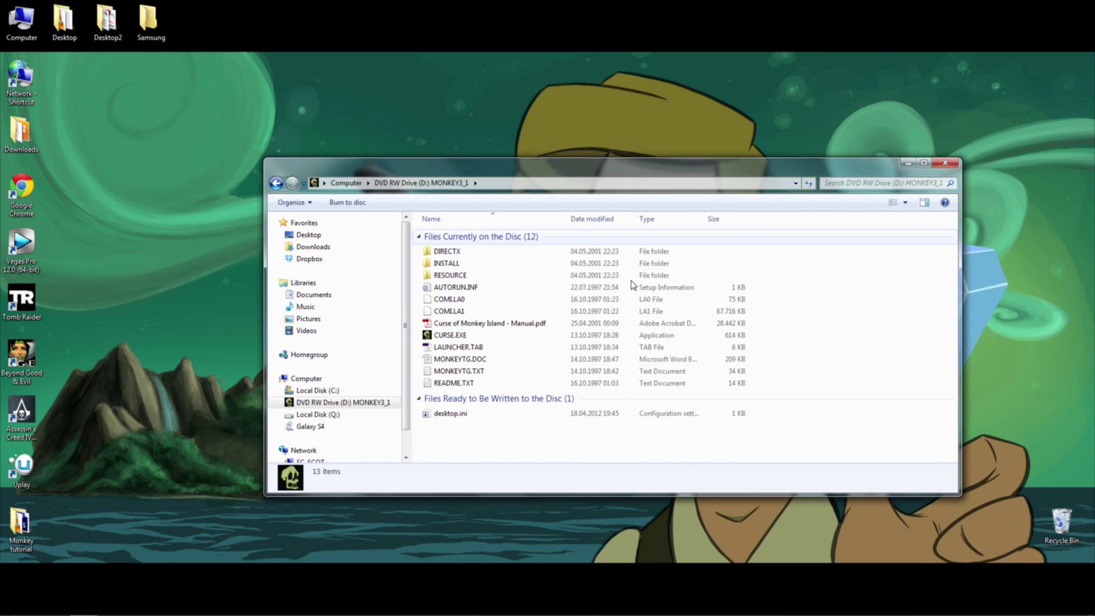
Copy COMI.LA0, COMI.LA1 and the RESOURCE folder from the disc, then bring up a second Computer window with Win+E.
{"action": "left_click", "coordinate": [452, 312]}
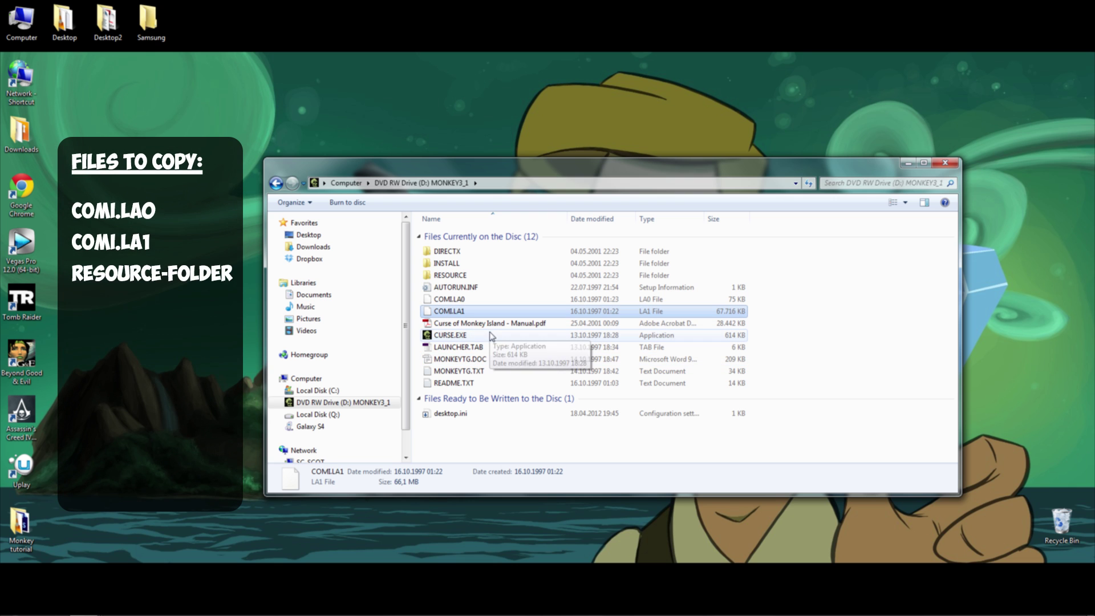
{"action": "left_click", "coordinate": [451, 299], "text": "ctrl"}
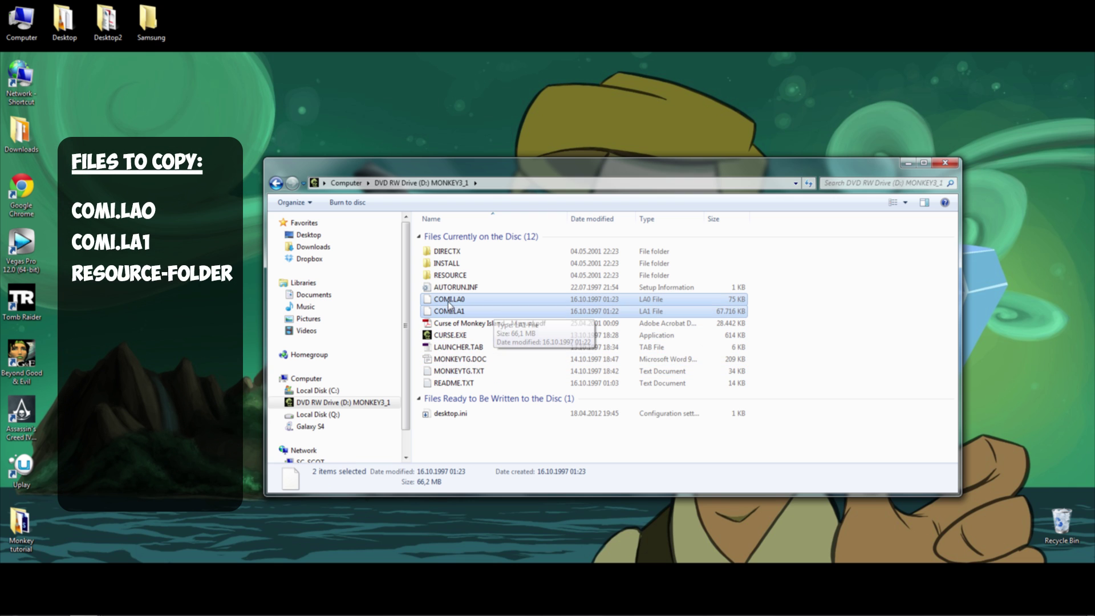
{"action": "left_click", "coordinate": [456, 277], "text": "ctrl"}
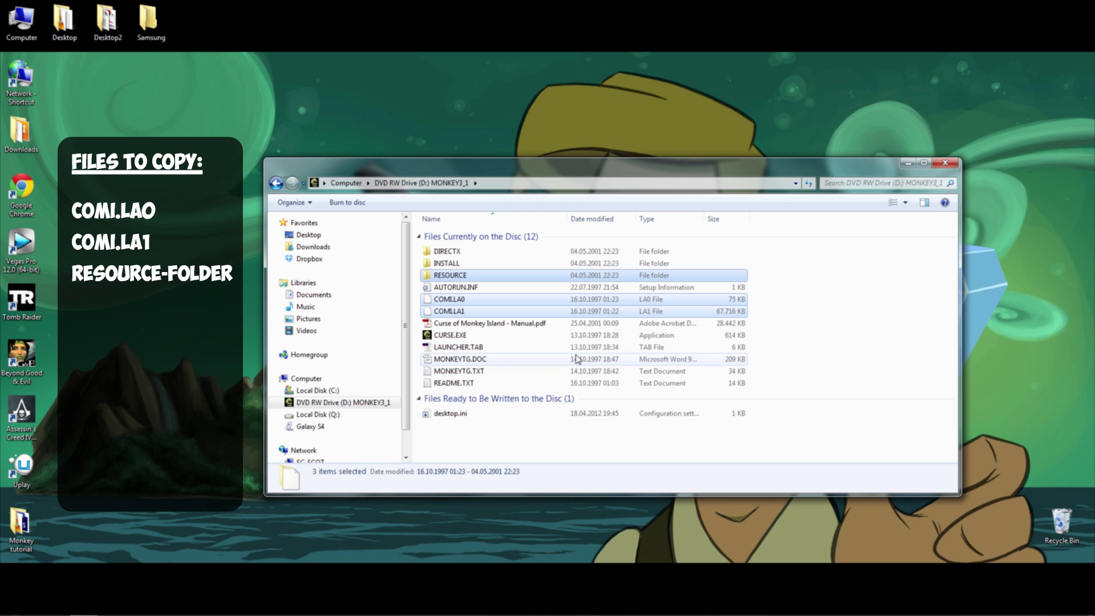
{"action": "right_click", "coordinate": [485, 278]}
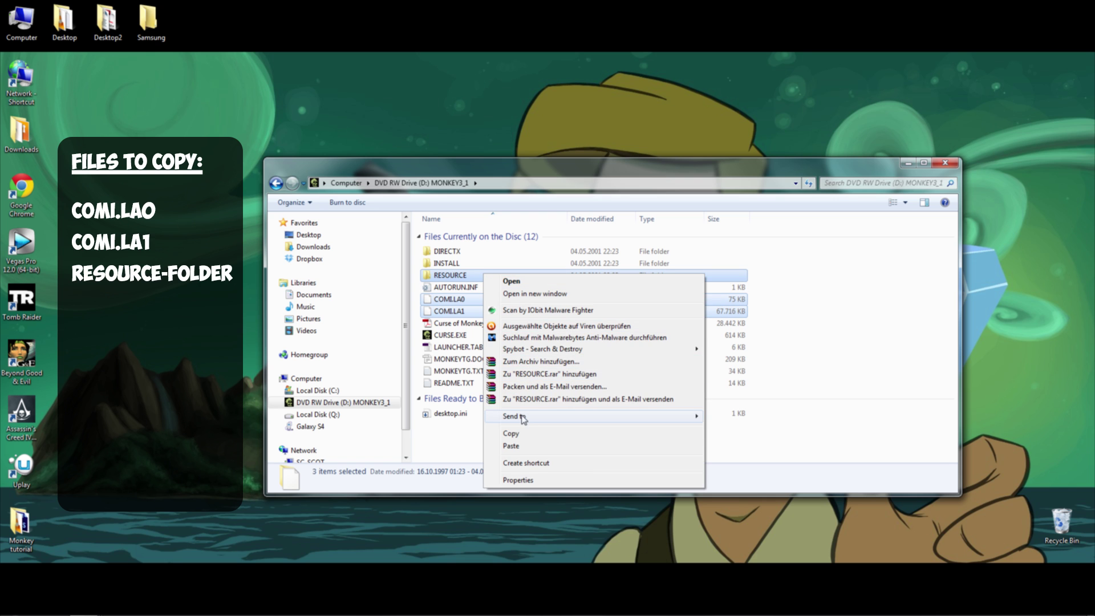
{"action": "left_click", "coordinate": [526, 441]}
{"action": "key", "text": "super+e"}
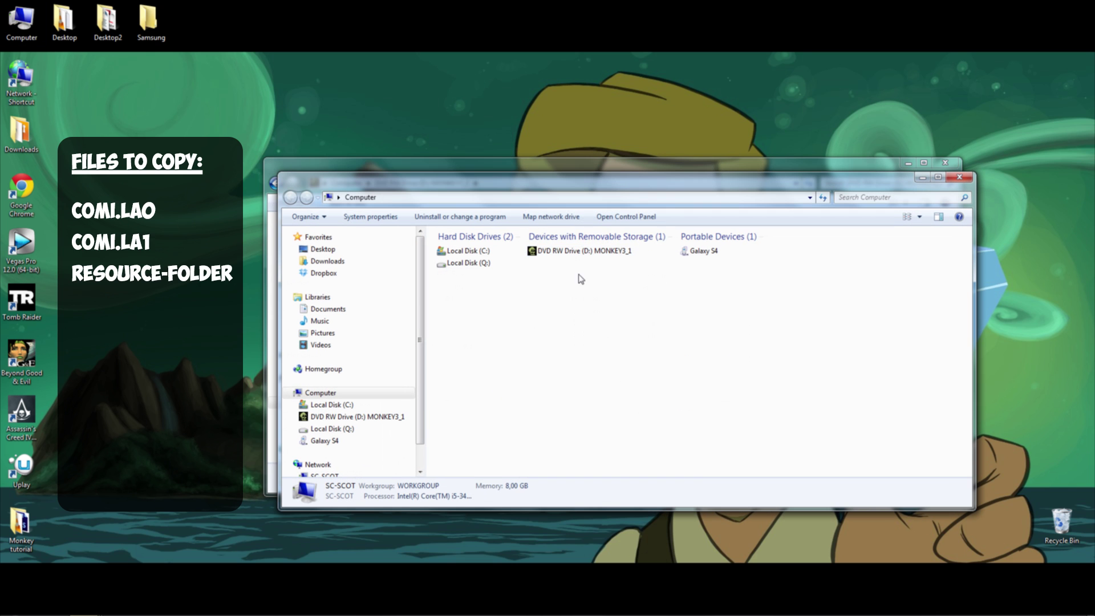
Paste the copied game files into the card's Monkey Island 3 folder placed beside the disc window.
{"action": "double_click", "coordinate": [710, 255]}
{"action": "double_click", "coordinate": [485, 249]}
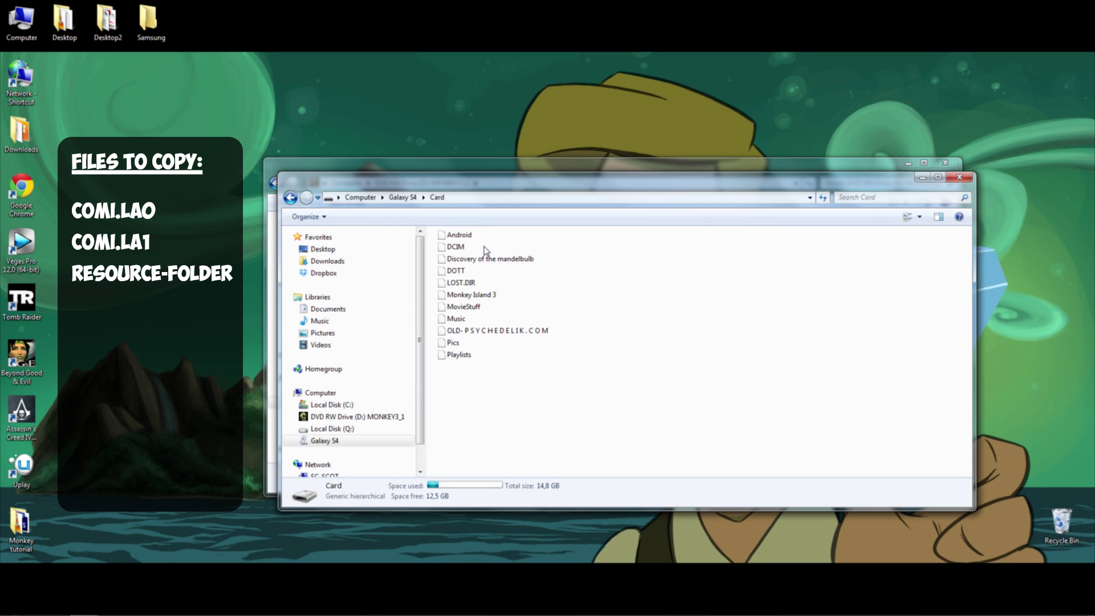
{"action": "left_click_drag", "start_coordinate": [575, 180], "coordinate": [924, 166]}
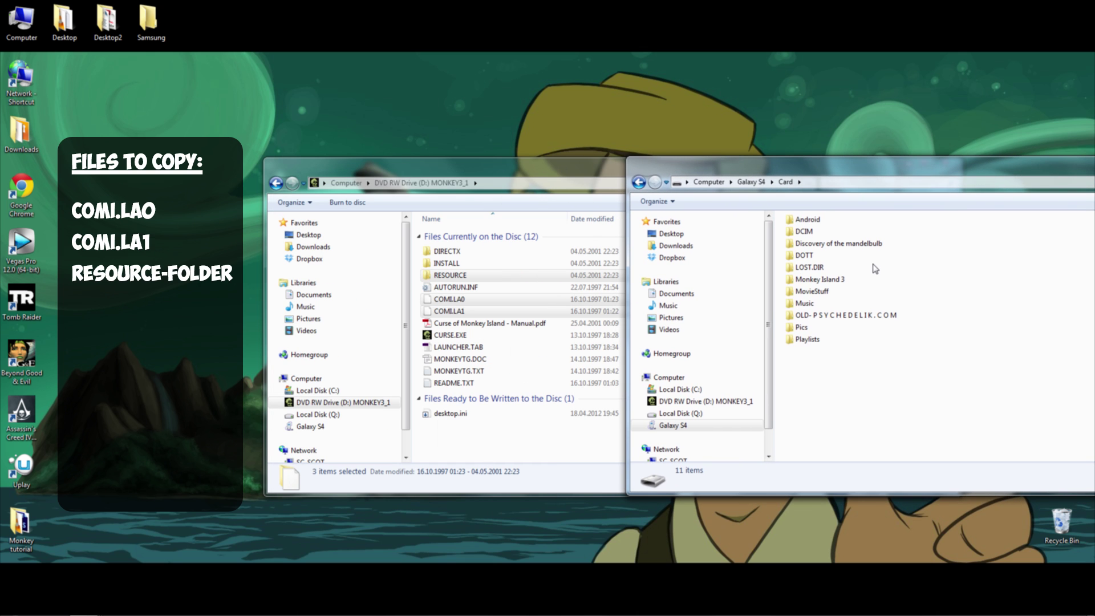
{"action": "double_click", "coordinate": [819, 280]}
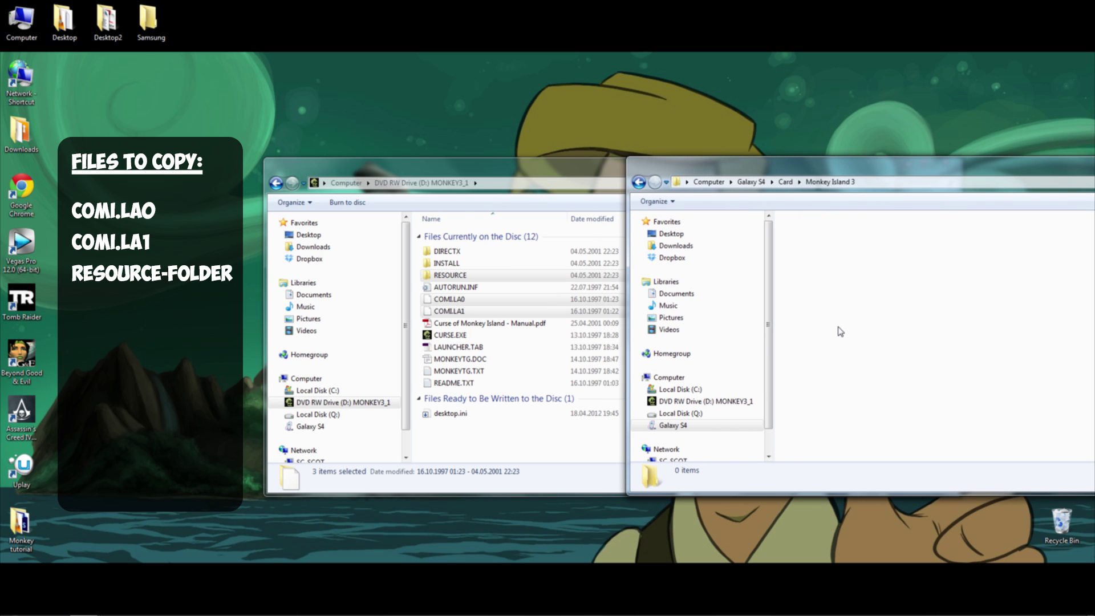
{"action": "key", "text": "ctrl+v"}
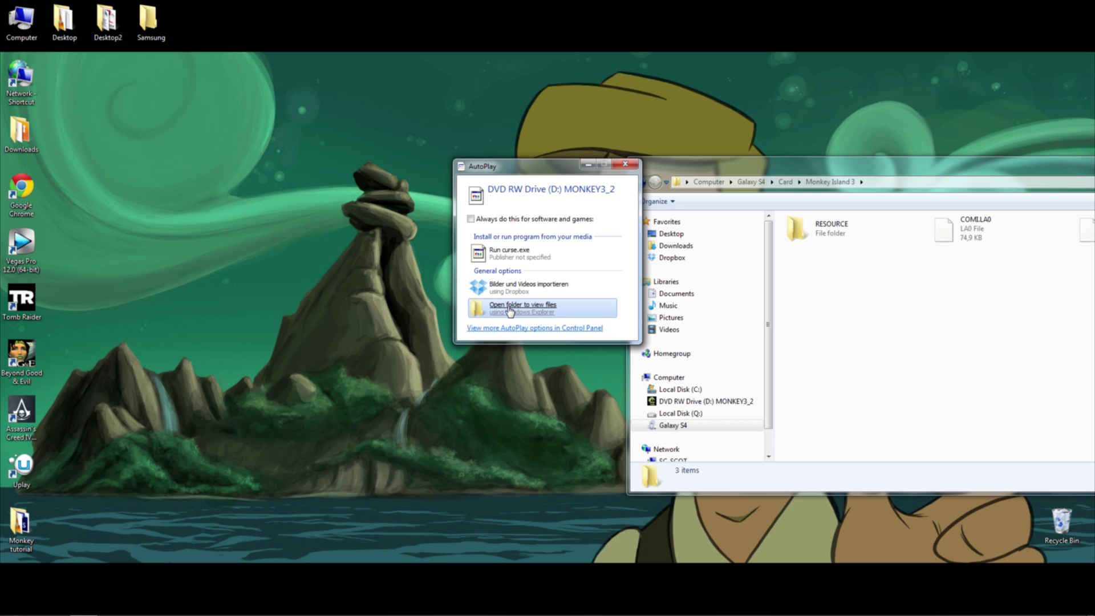
Copy all 15 files from the second disc's RESOURCE folder.
{"action": "left_click", "coordinate": [510, 312]}
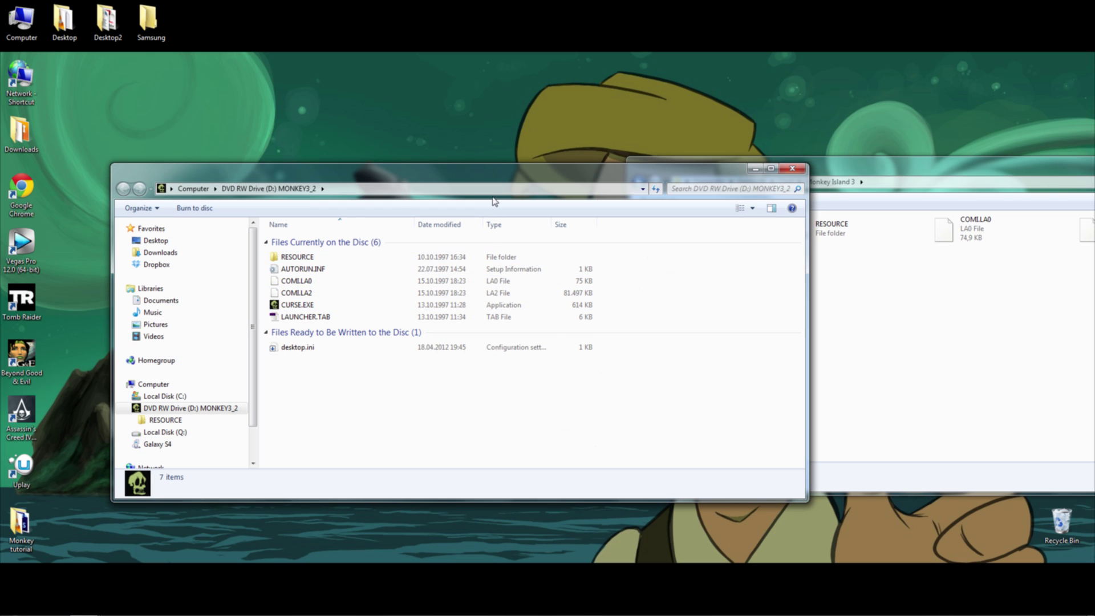
{"action": "left_click_drag", "start_coordinate": [492, 179], "coordinate": [404, 167]}
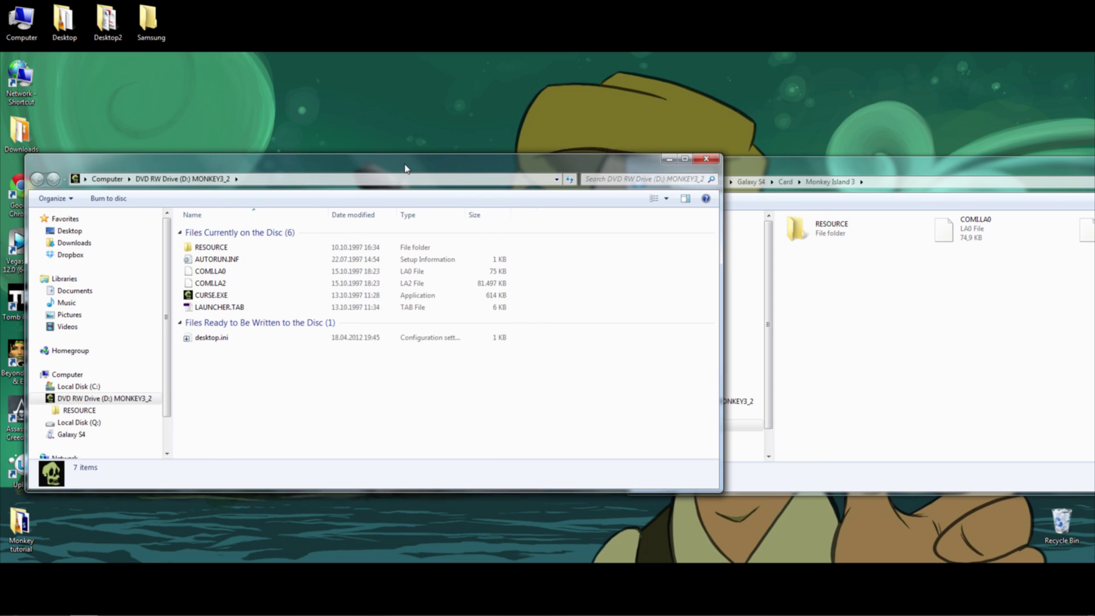
{"action": "left_click", "coordinate": [219, 248]}
{"action": "double_click", "coordinate": [218, 248]}
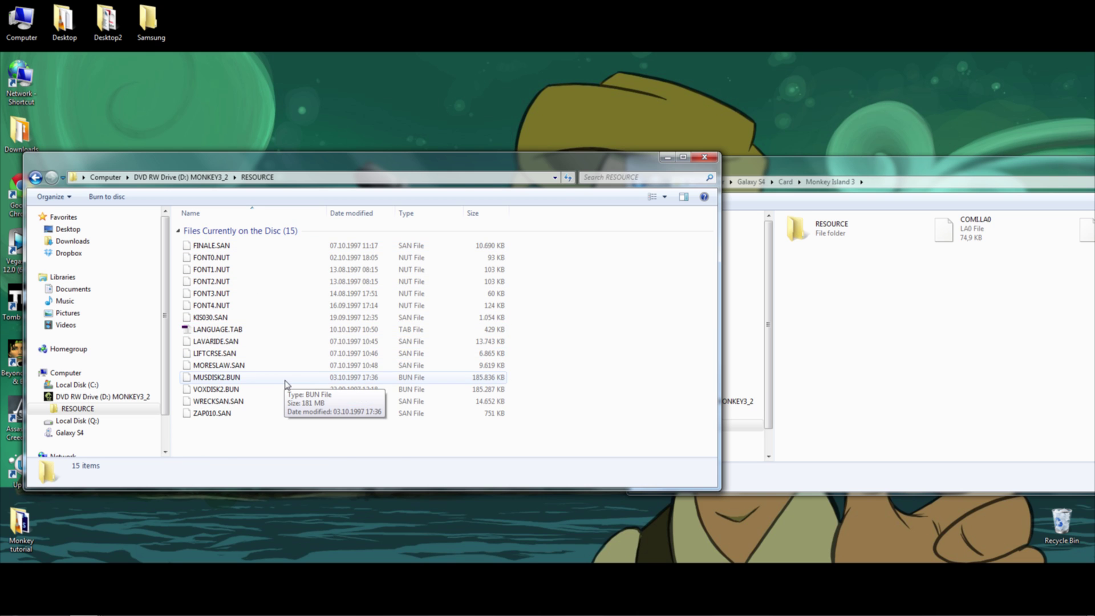
{"action": "key", "text": "ctrl+a"}
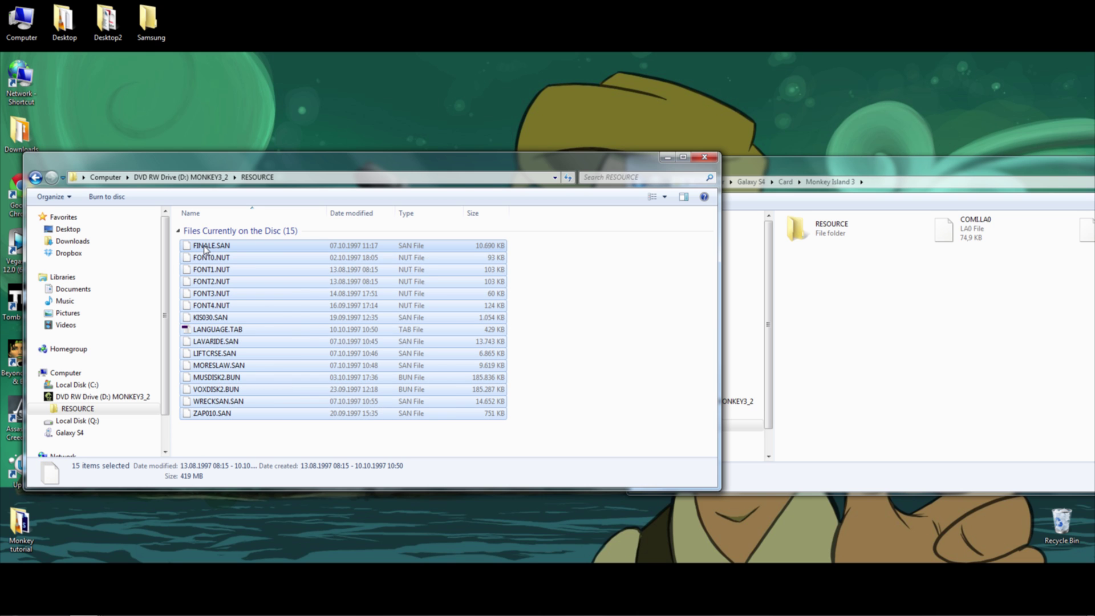
{"action": "right_click", "coordinate": [205, 246]}
{"action": "left_click", "coordinate": [252, 380]}
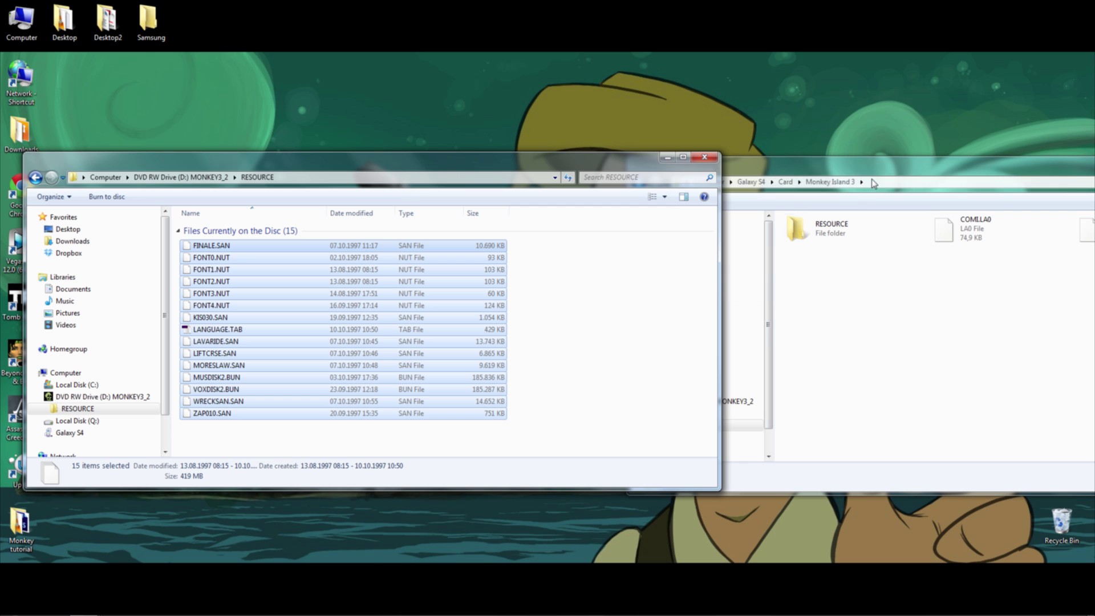
Paste the resource files into the card's RESOURCE folder via Organize > Paste.
{"action": "left_click", "coordinate": [810, 229]}
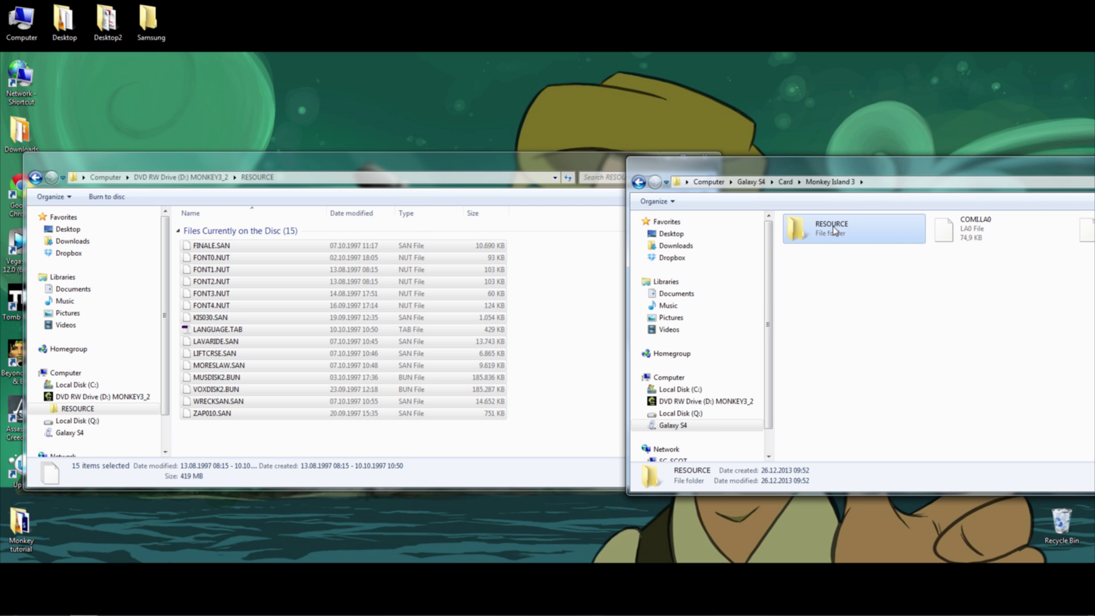
{"action": "double_click", "coordinate": [834, 229]}
{"action": "left_click_drag", "start_coordinate": [844, 157], "coordinate": [672, 151]}
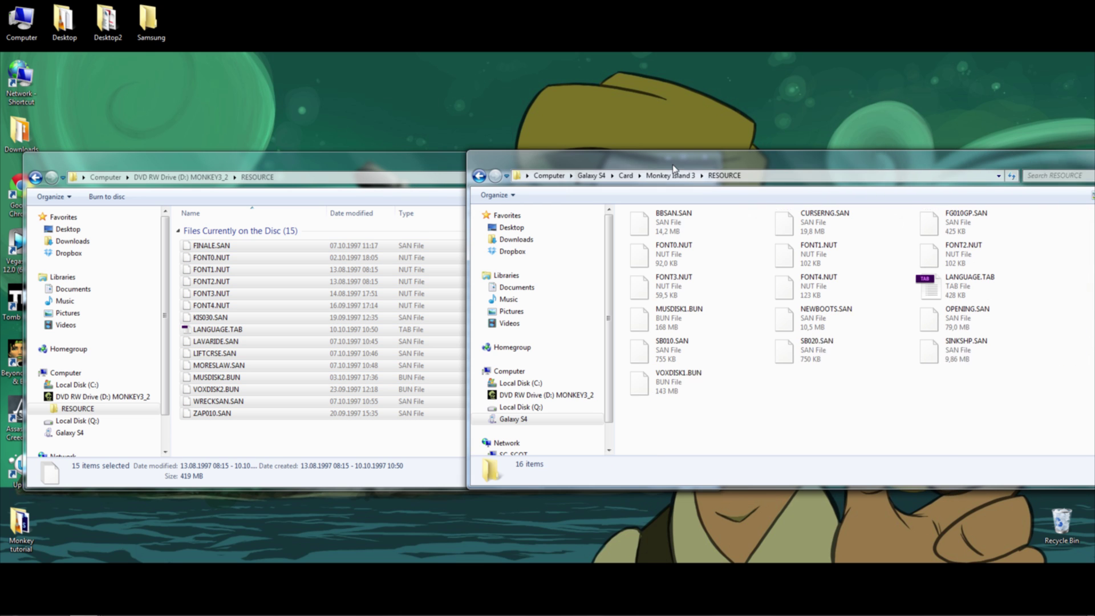
{"action": "left_click", "coordinate": [503, 197]}
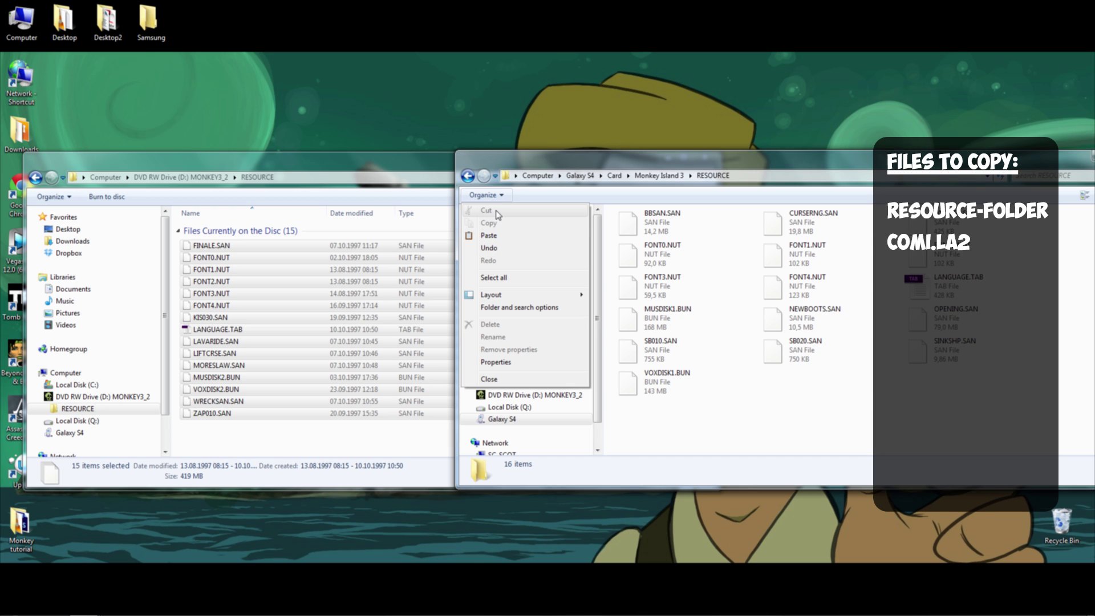
{"action": "left_click", "coordinate": [499, 250]}
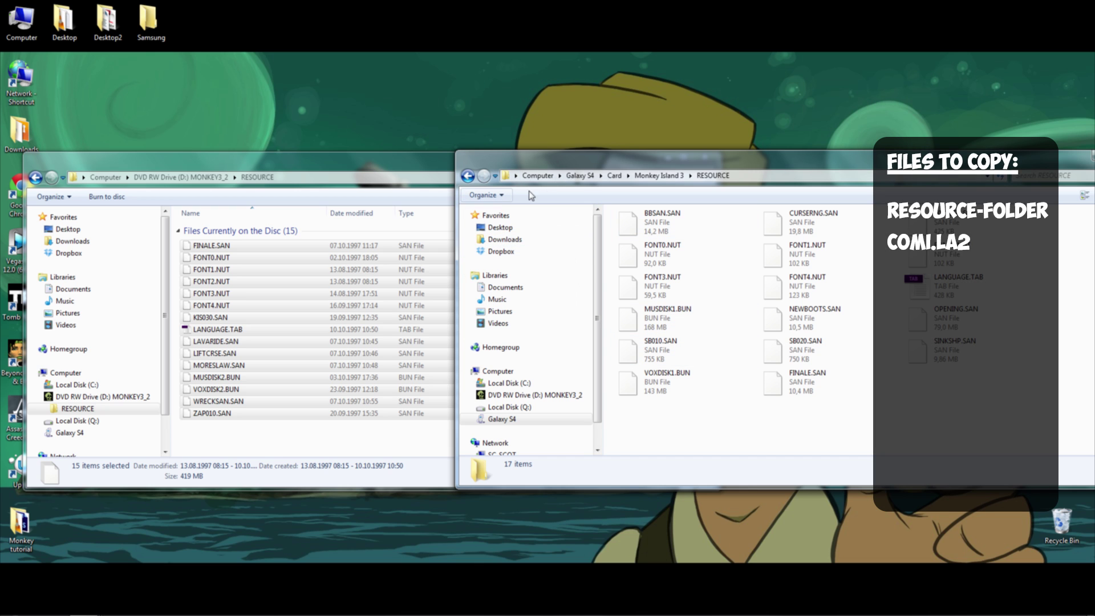
{"action": "left_click", "coordinate": [505, 198]}
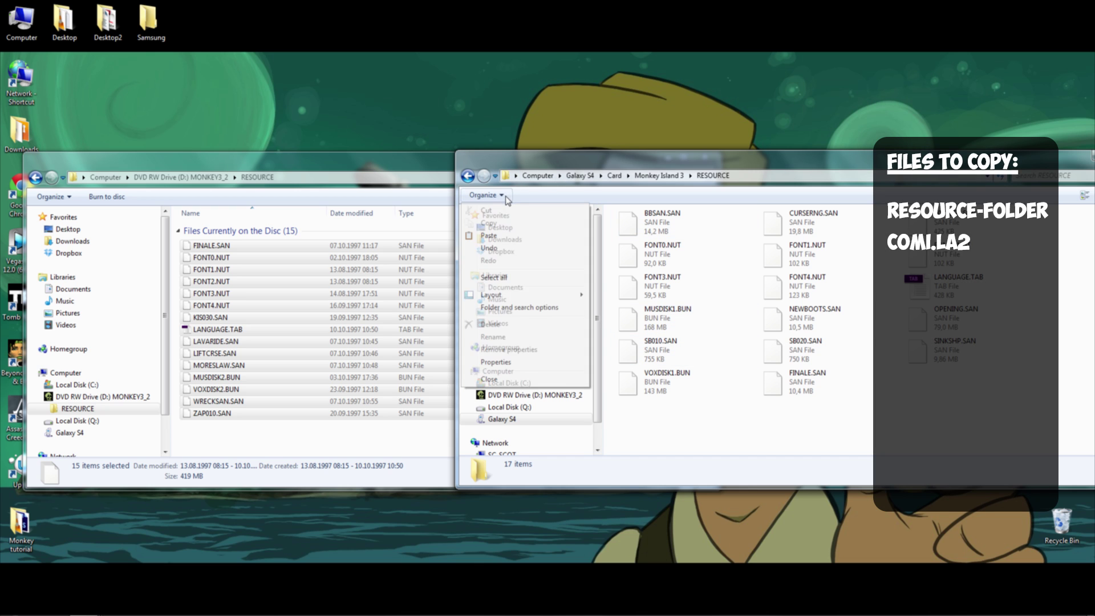
{"action": "left_click", "coordinate": [511, 240]}
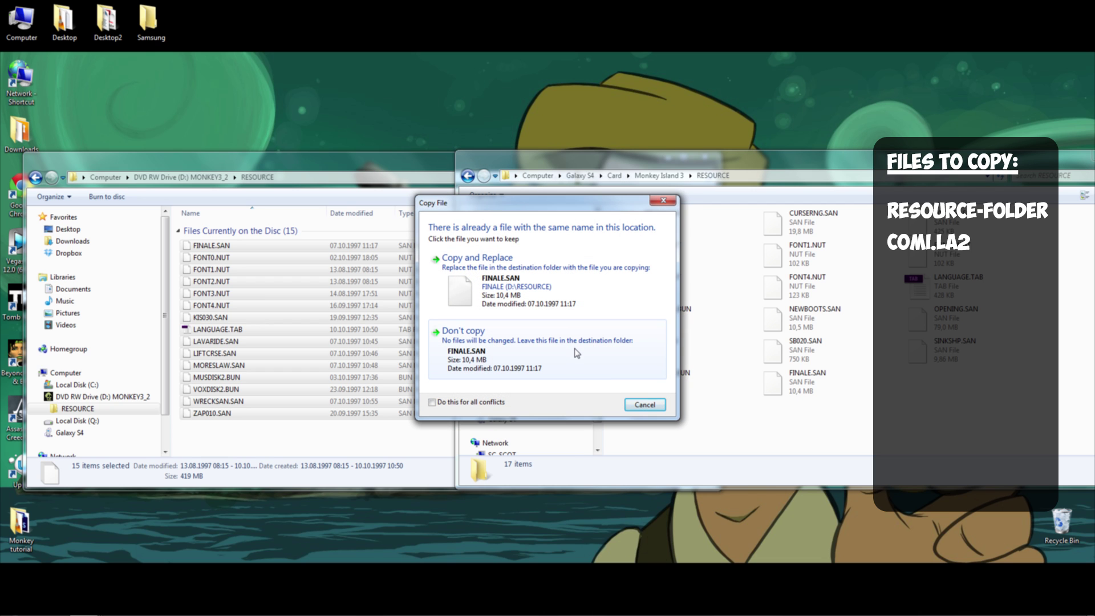
Keep the existing duplicates (FINALE.SAN, FONT0.NUT, FONT4.NUT, LANGUAGE.TAB etc.) by choosing Don't copy for each conflict.
{"action": "left_click", "coordinate": [511, 355]}
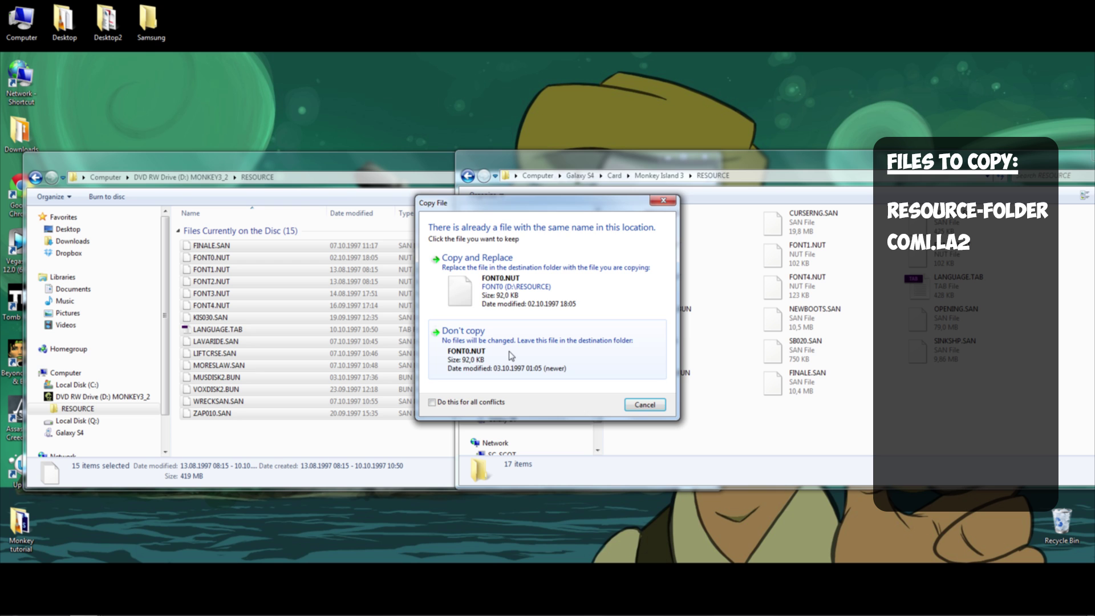
{"action": "left_click", "coordinate": [511, 355]}
{"action": "left_click", "coordinate": [510, 356]}
{"action": "left_click", "coordinate": [510, 356]}
{"action": "left_click", "coordinate": [510, 356]}
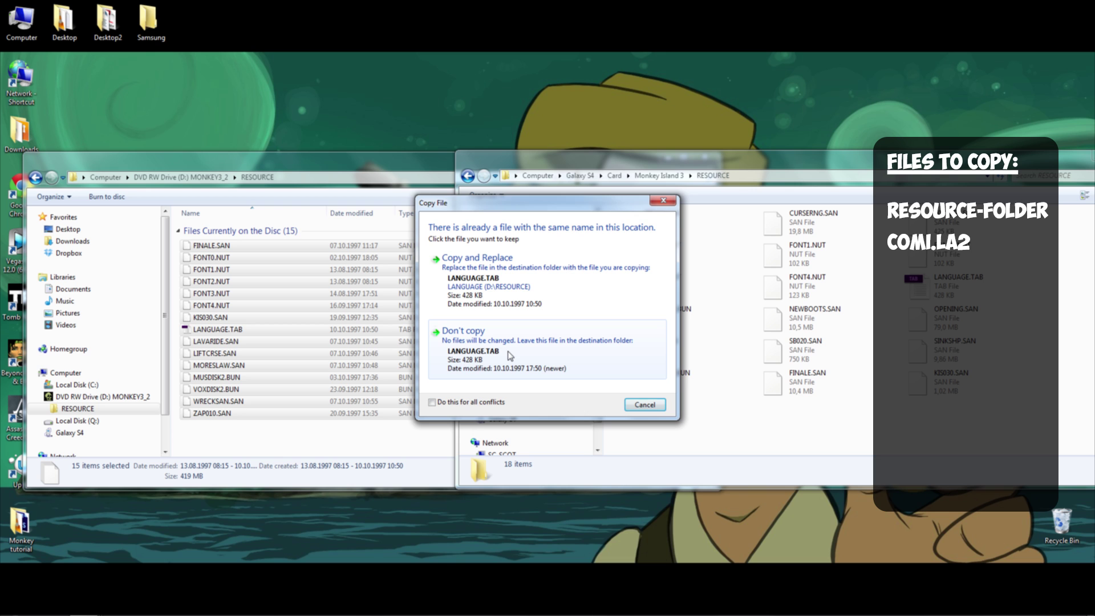
{"action": "left_click", "coordinate": [510, 355]}
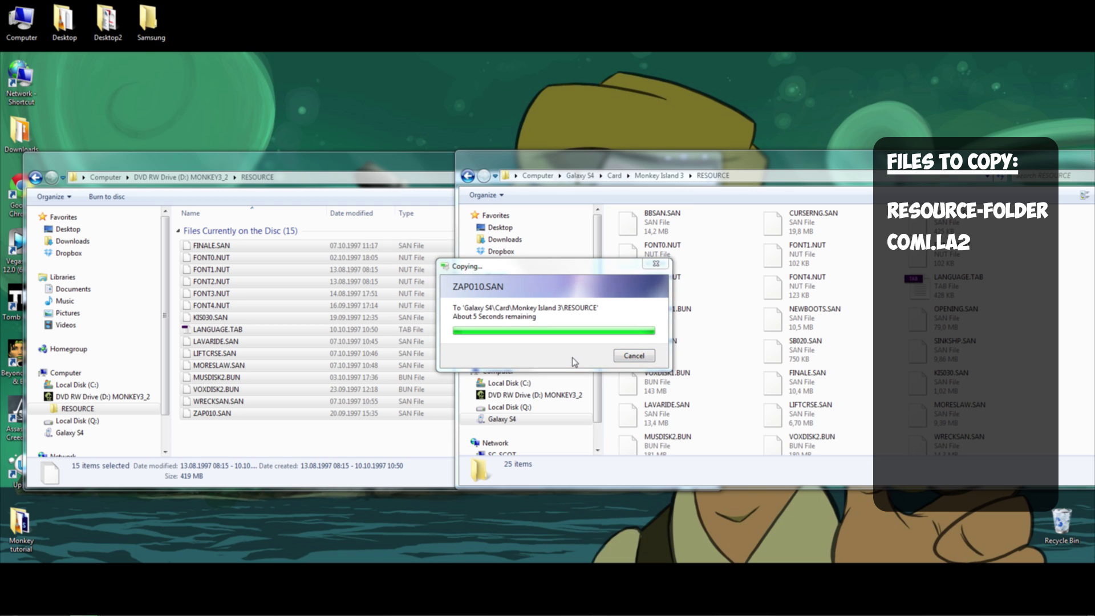
Drag COMI.LA2 from the disc root into the card's Monkey Island 3 folder and close the disc window.
{"action": "left_click", "coordinate": [658, 174]}
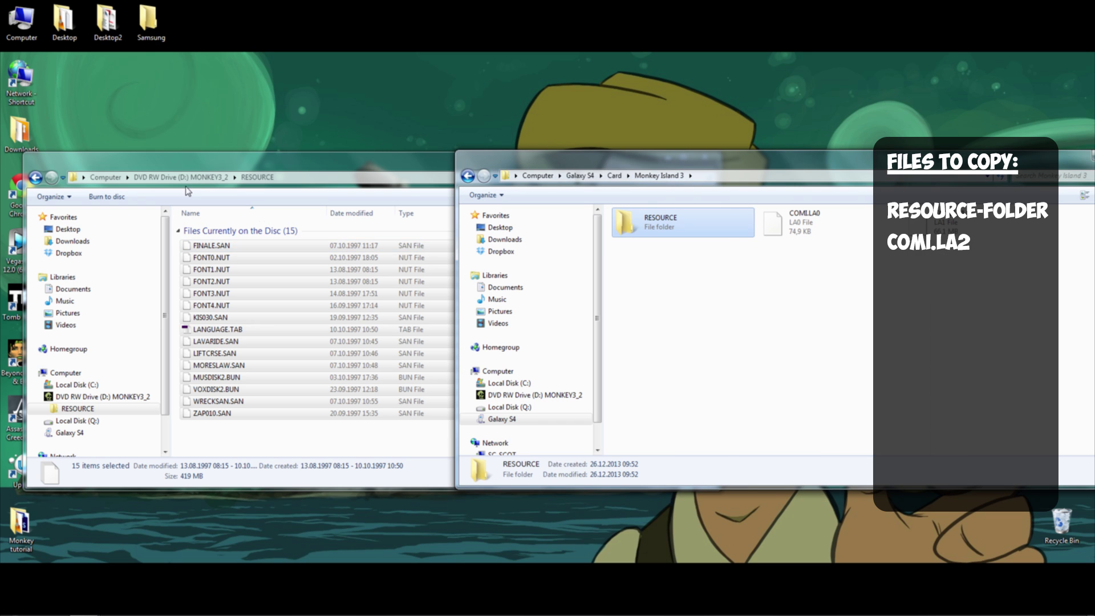
{"action": "left_click", "coordinate": [210, 178]}
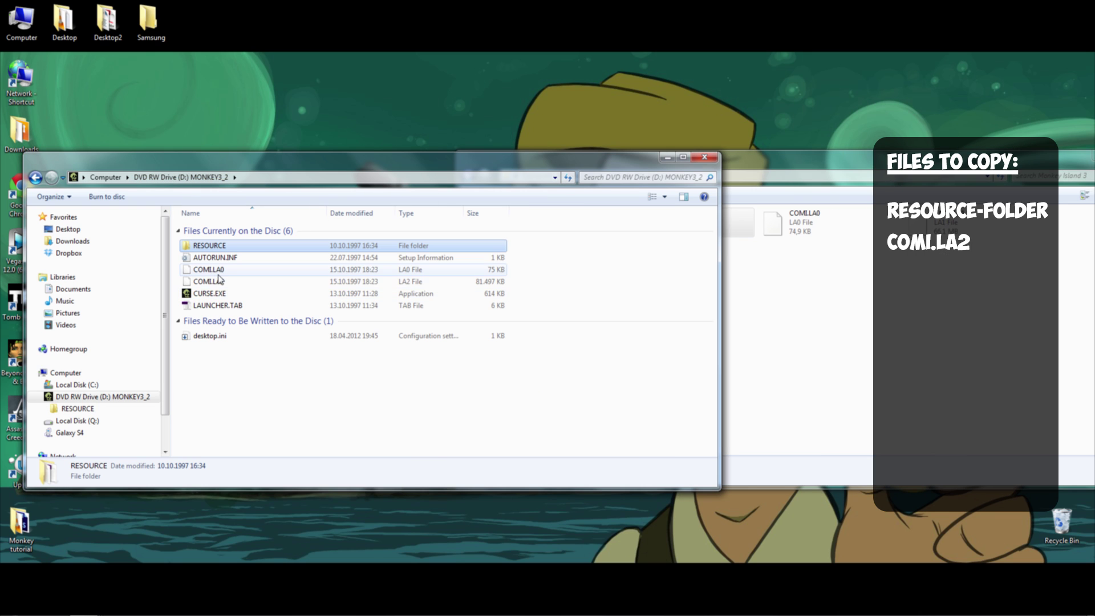
{"action": "left_click", "coordinate": [221, 286]}
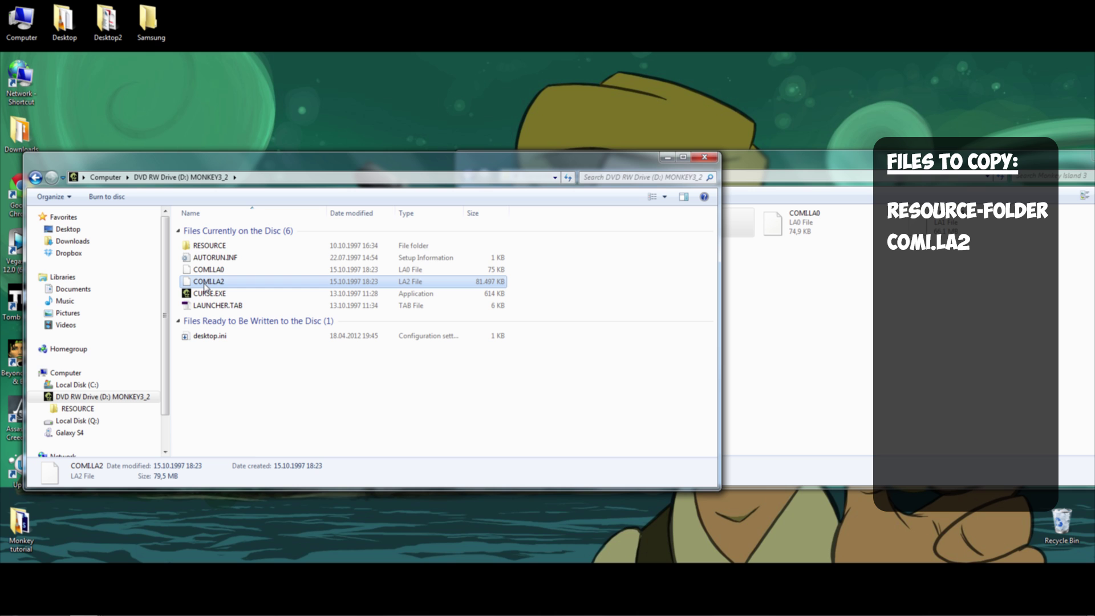
{"action": "left_click_drag", "start_coordinate": [206, 287], "coordinate": [811, 308]}
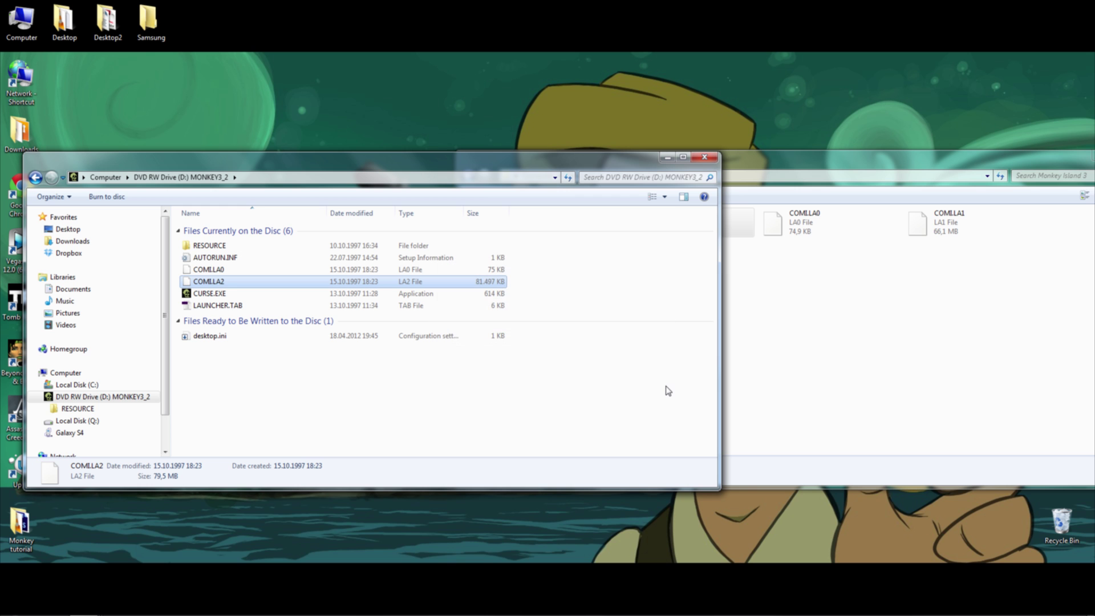
{"action": "left_click", "coordinate": [703, 158]}
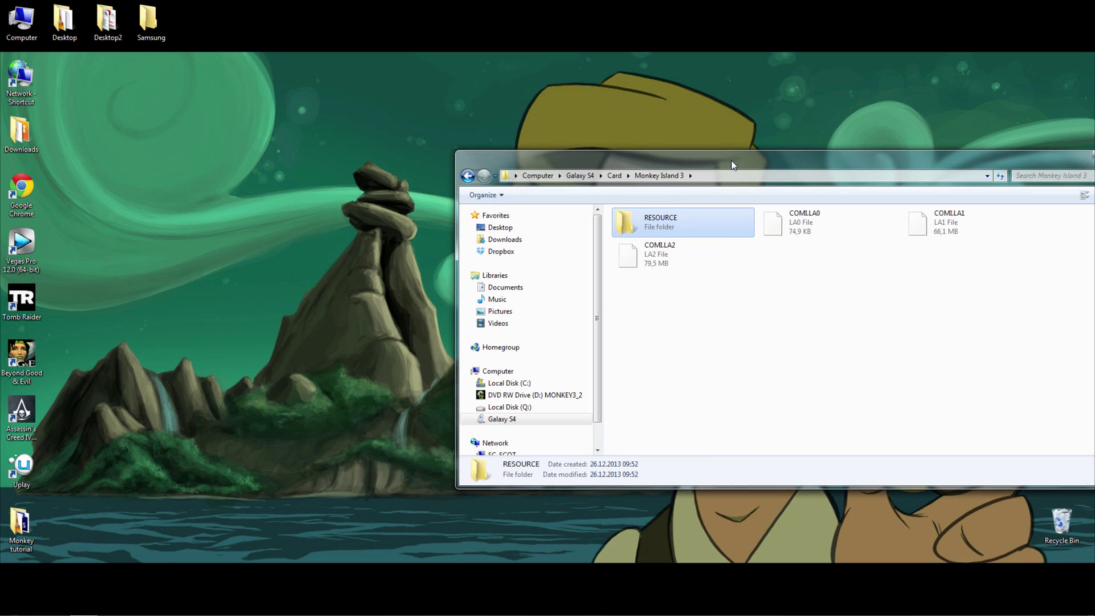
Move the card's folder window aside and make it narrower.
{"action": "left_click_drag", "start_coordinate": [940, 175], "coordinate": [544, 292]}
{"action": "left_click_drag", "start_coordinate": [753, 402], "coordinate": [571, 413]}
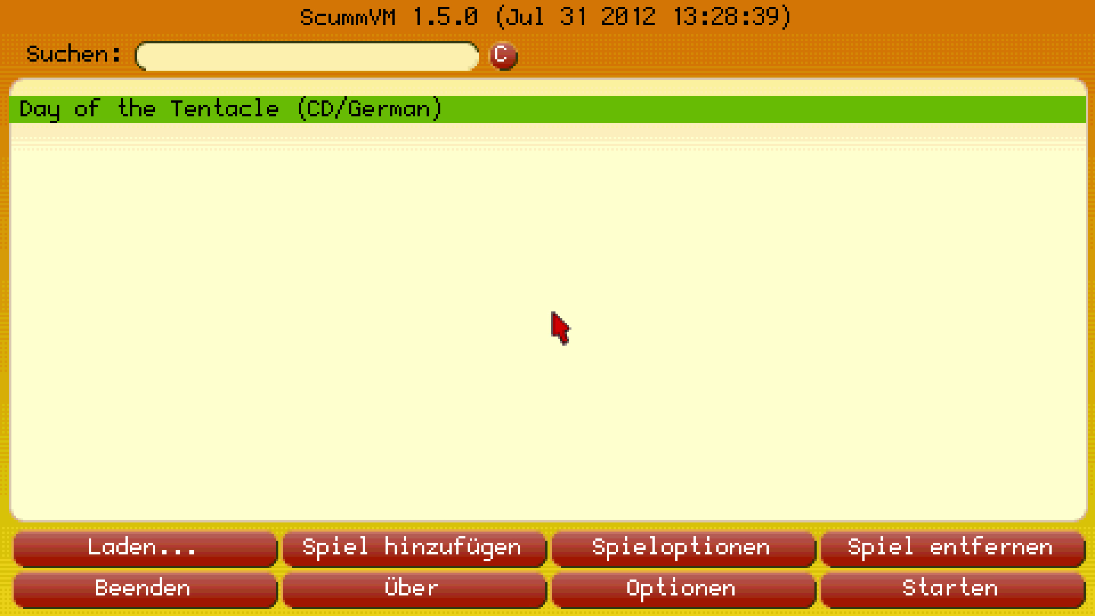
Add a game, browsing /mnt/extSdCard and choosing Monkey Island 3 as the game folder.
{"action": "left_click", "coordinate": [419, 567]}
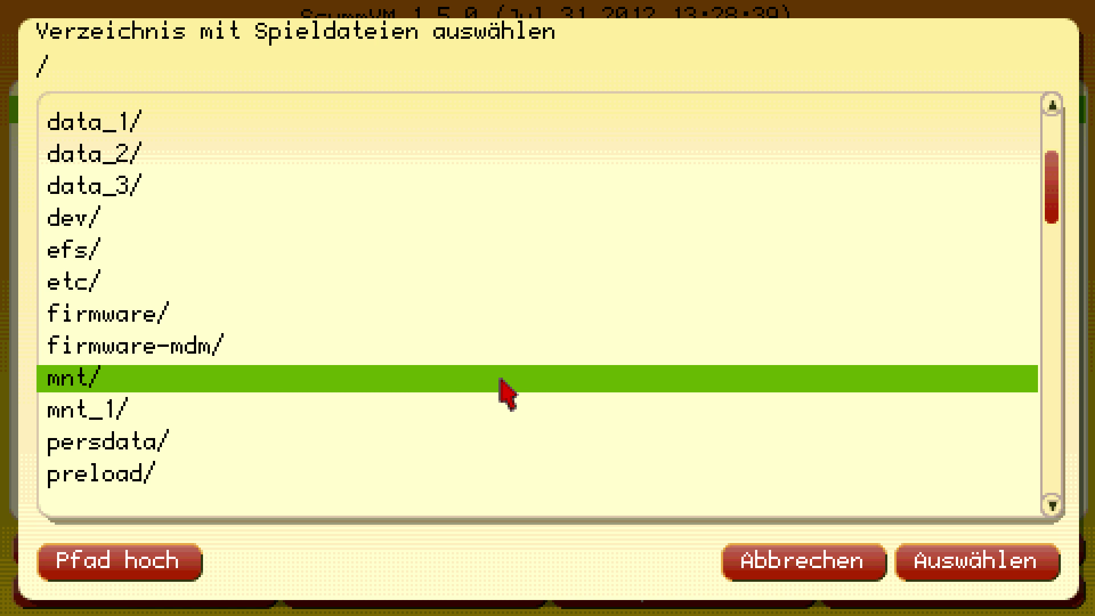
{"action": "double_click", "coordinate": [505, 390]}
{"action": "left_click", "coordinate": [167, 171]}
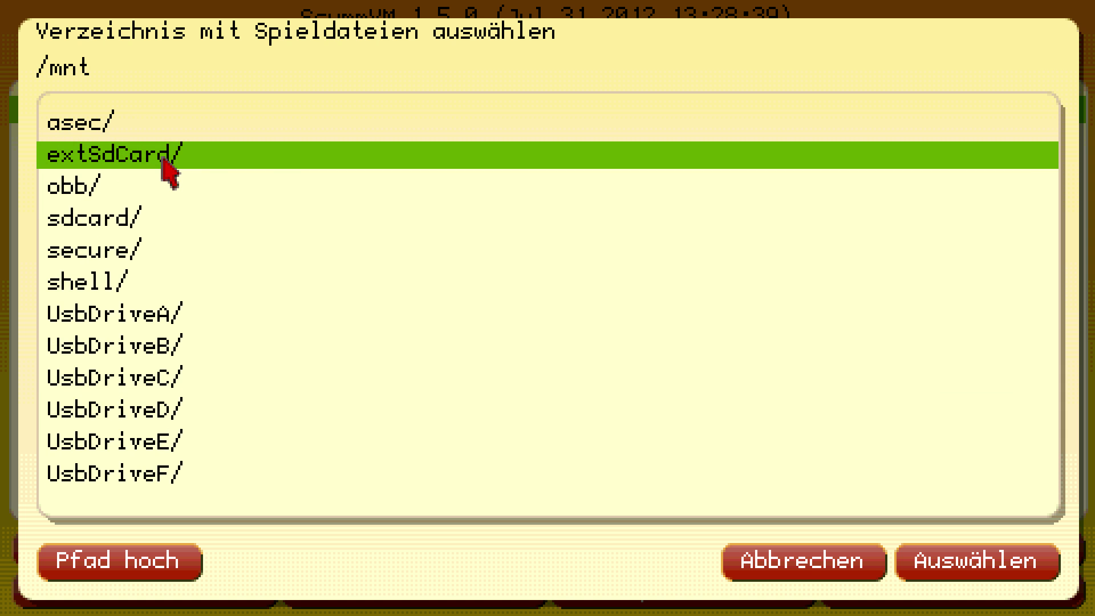
{"action": "left_click", "coordinate": [167, 171]}
{"action": "left_click", "coordinate": [184, 291]}
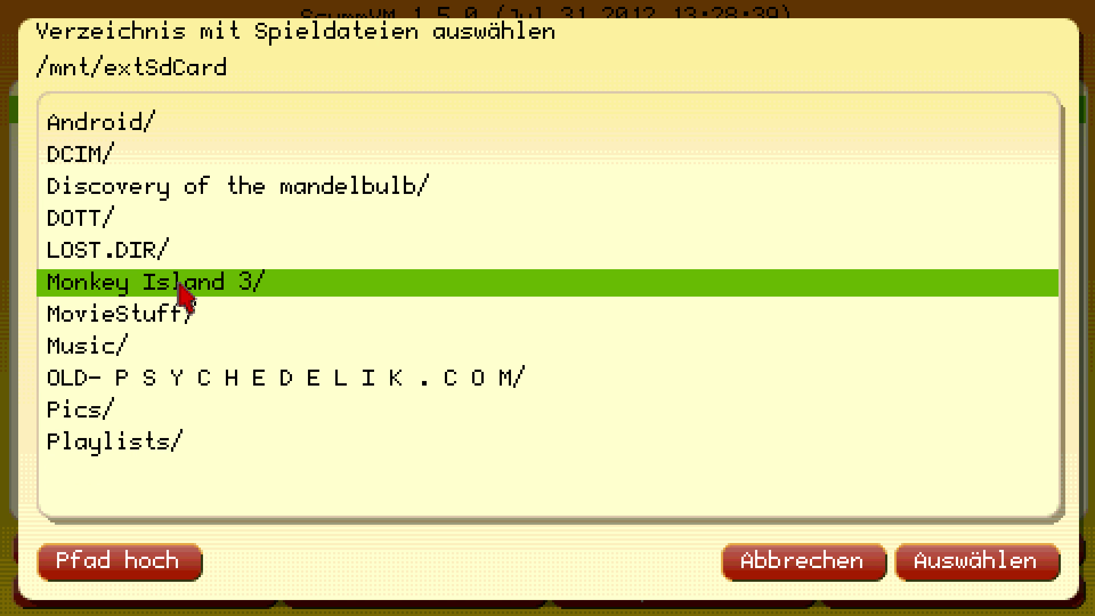
{"action": "left_click", "coordinate": [184, 291]}
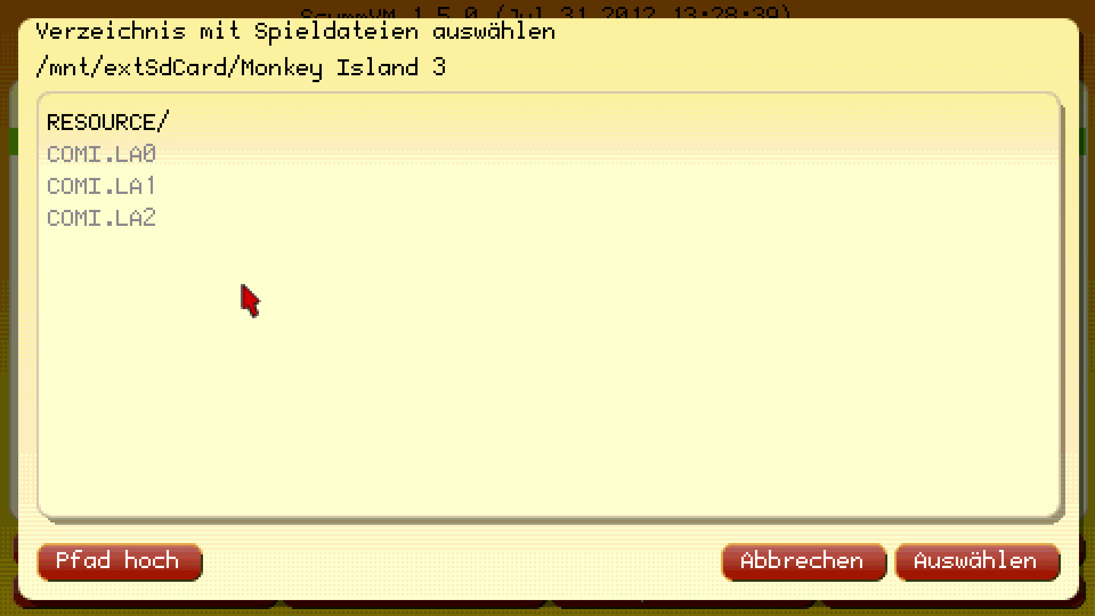
{"action": "left_click", "coordinate": [120, 561]}
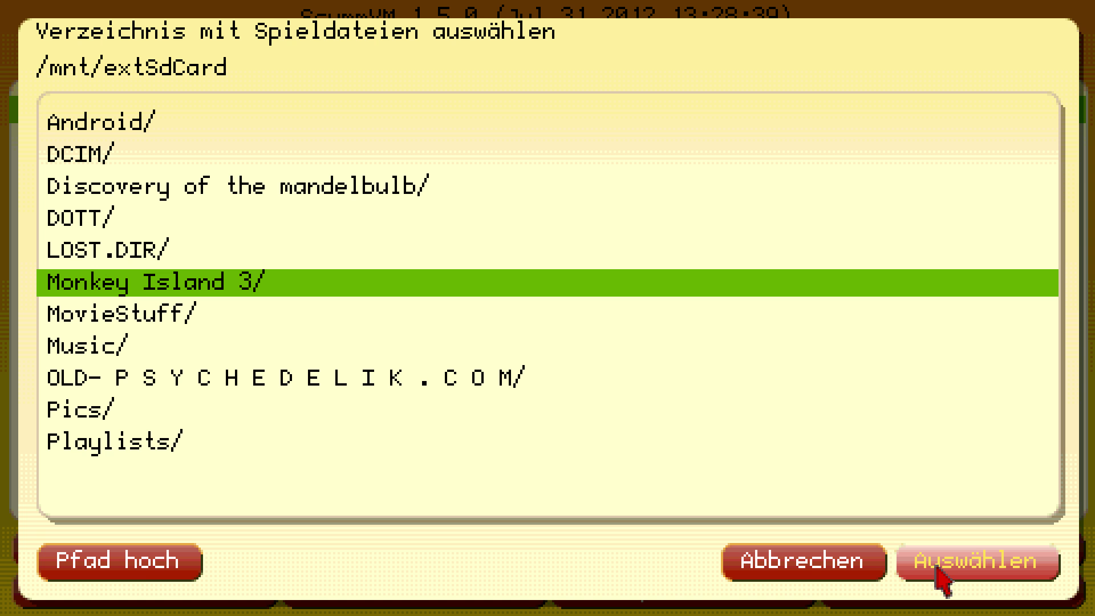
{"action": "left_click", "coordinate": [940, 564]}
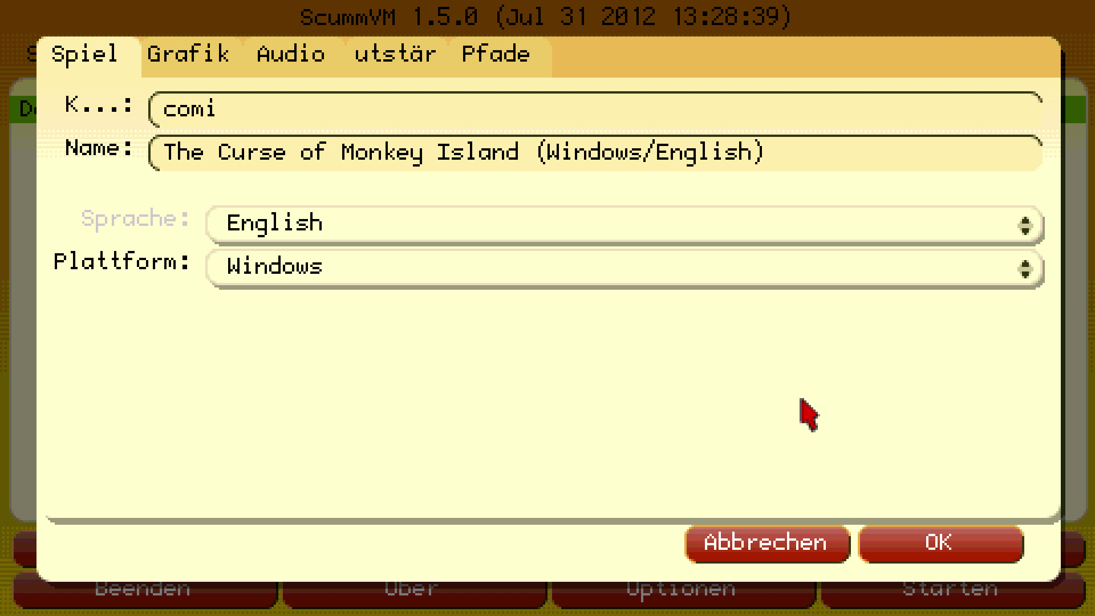
Confirm the game settings so The Curse of Monkey Island is added to the list.
{"action": "left_click", "coordinate": [936, 547]}
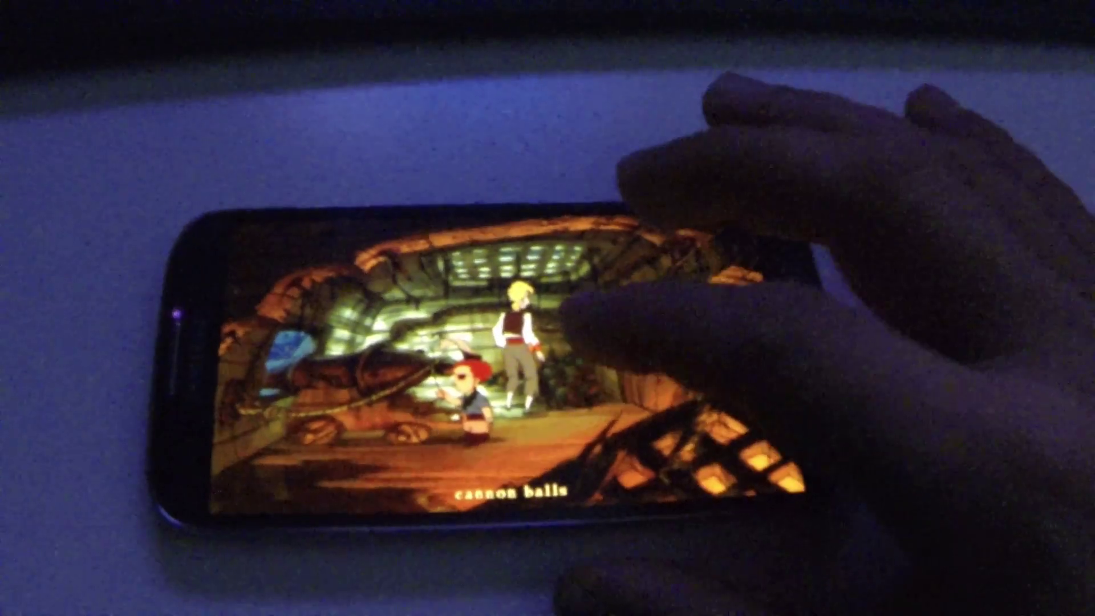
Walk Guybrush across the ship's hold floor in the running game.
{"action": "left_click", "coordinate": [507, 442]}
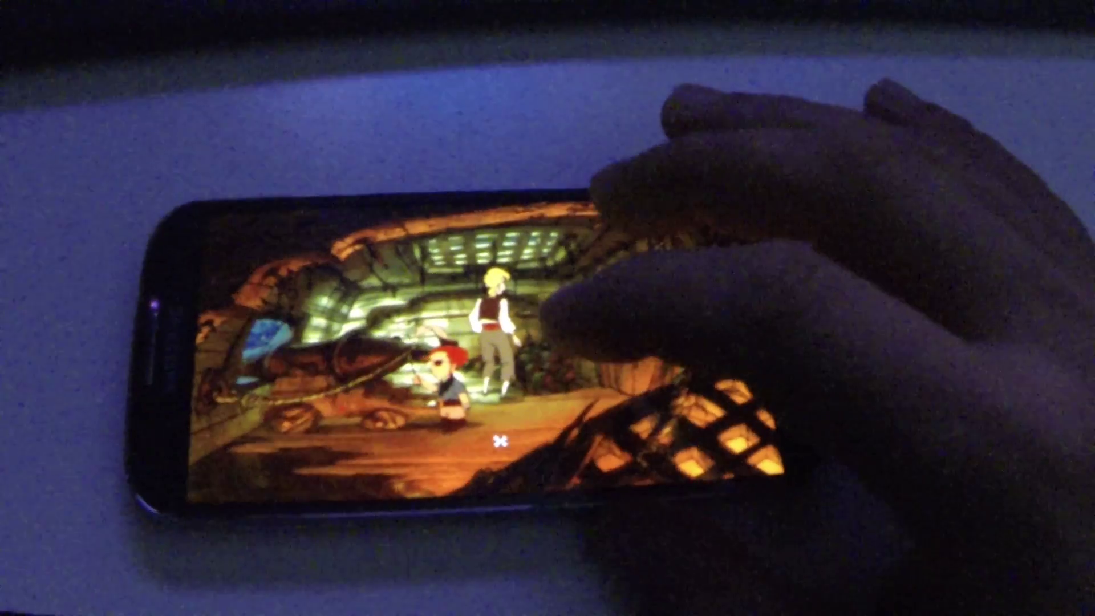